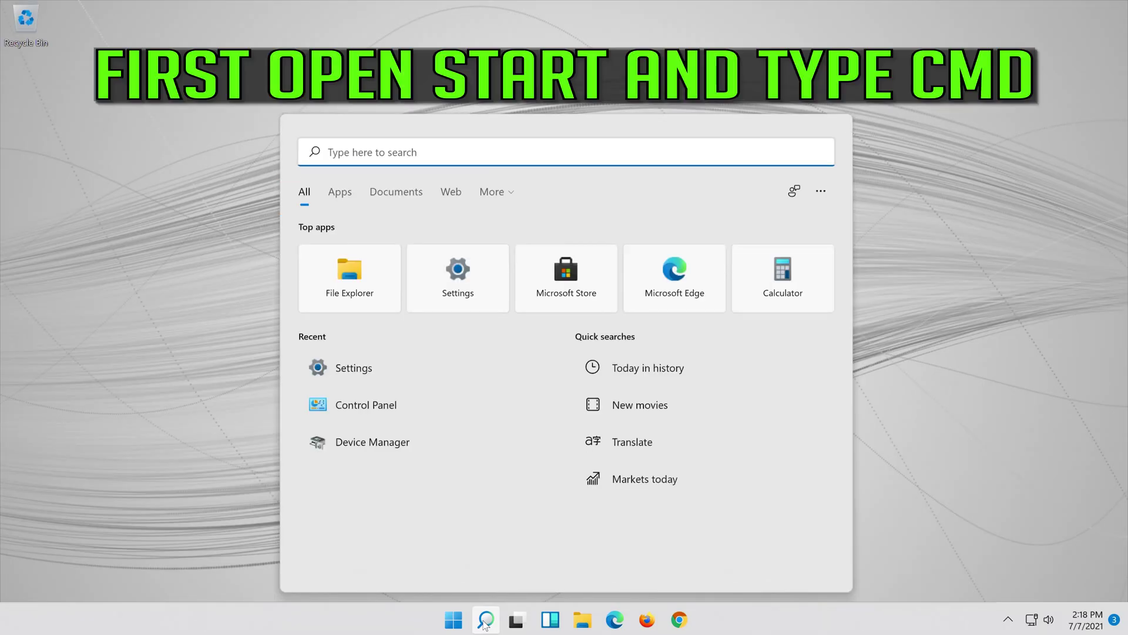
- Search for 'cmd' and run Command Prompt as administrator
type("cmd")
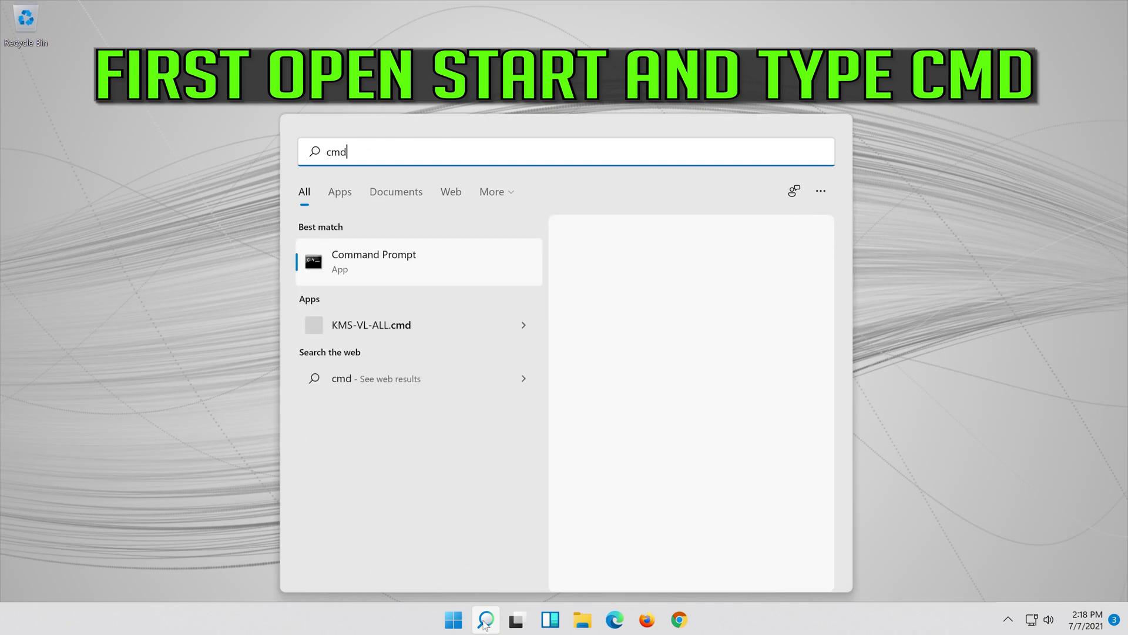
right_click(465, 263)
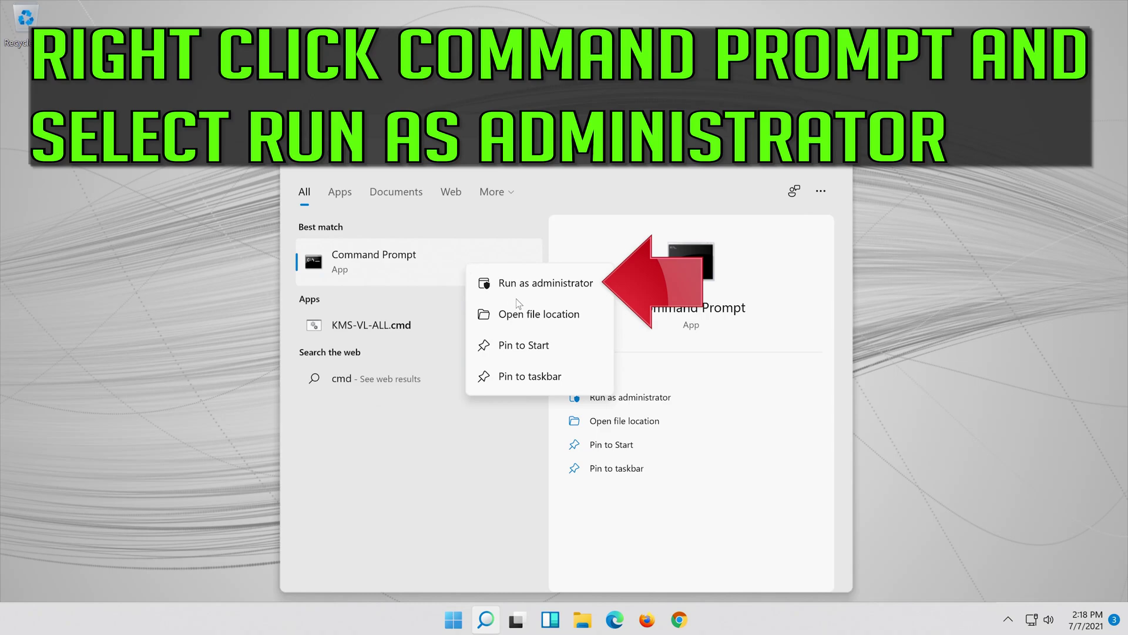
left_click(559, 287)
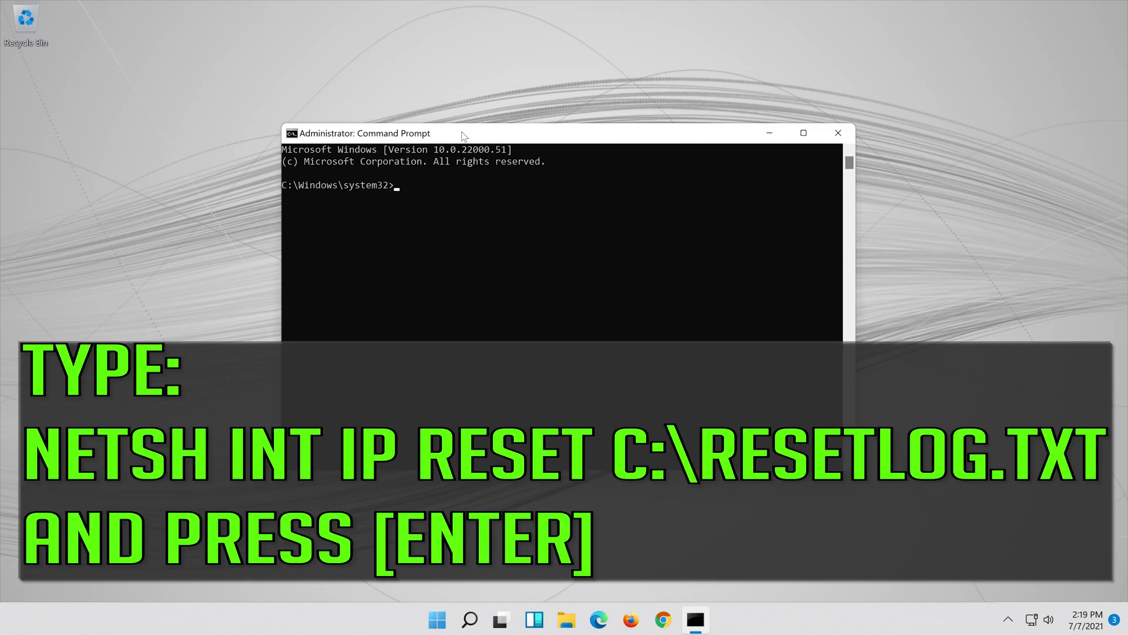
- Run 'netsh int ip reset c:\resetlog.txt', 'netsh winsock reset' and 'ipconfig /flushdns', then exit the console
type("netsh int ip reset c:\\reset")
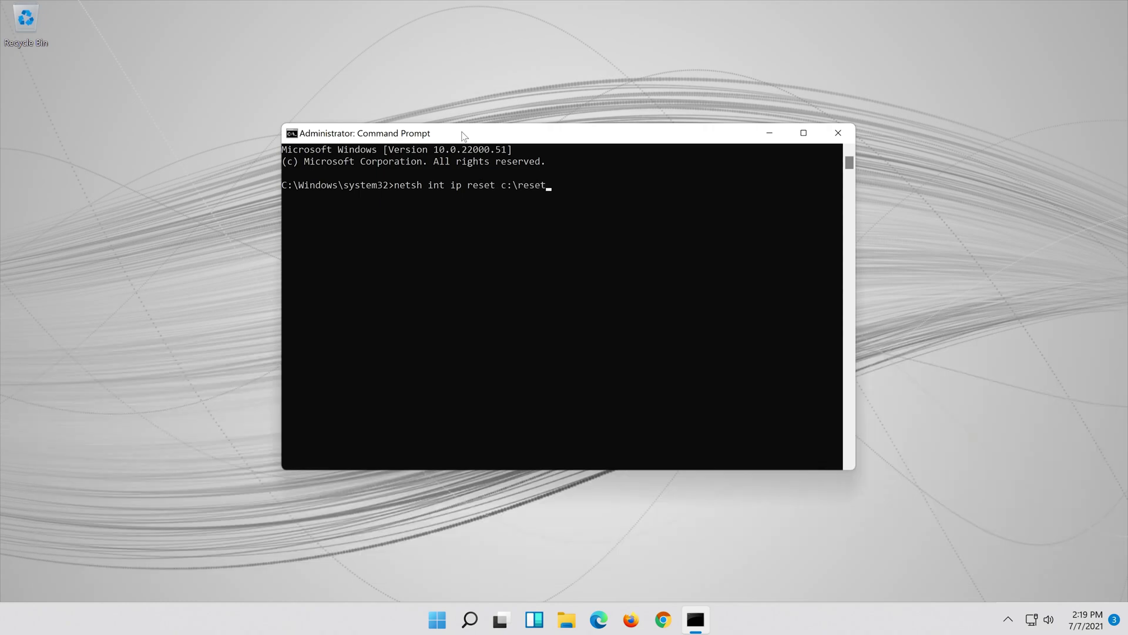
type("log.txt")
key("Return")
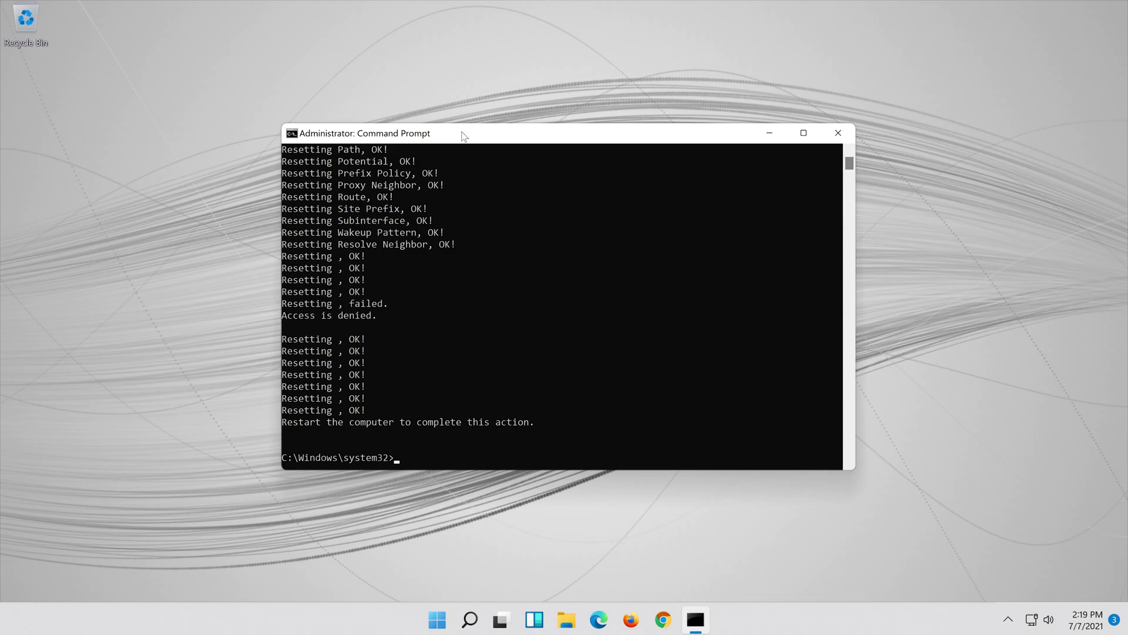
type("netsh")
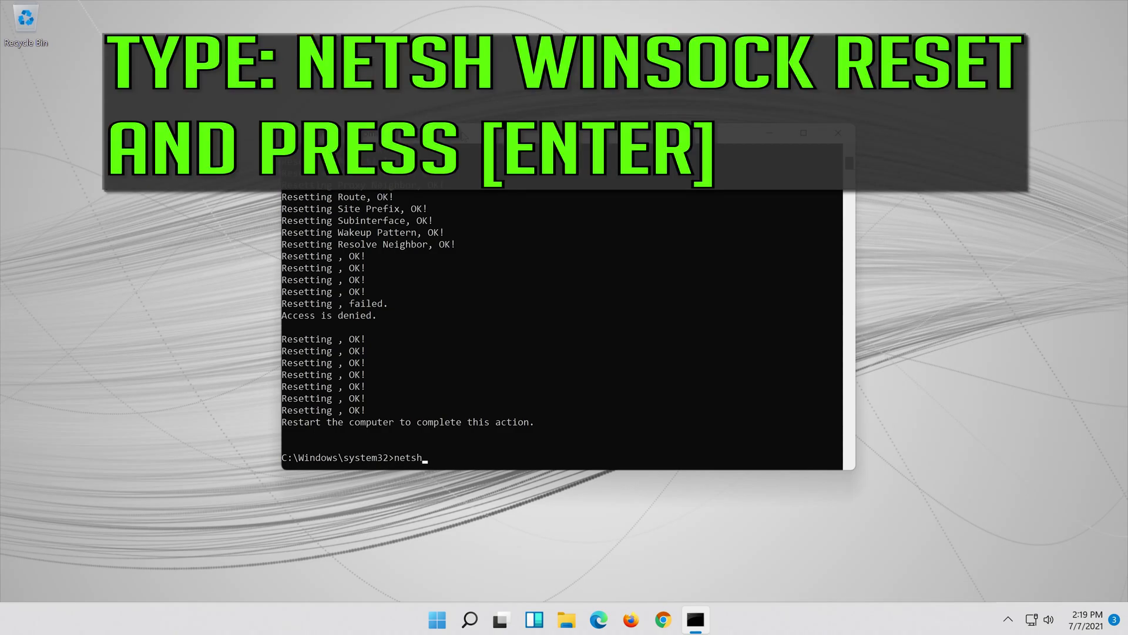
type(" winsock reset")
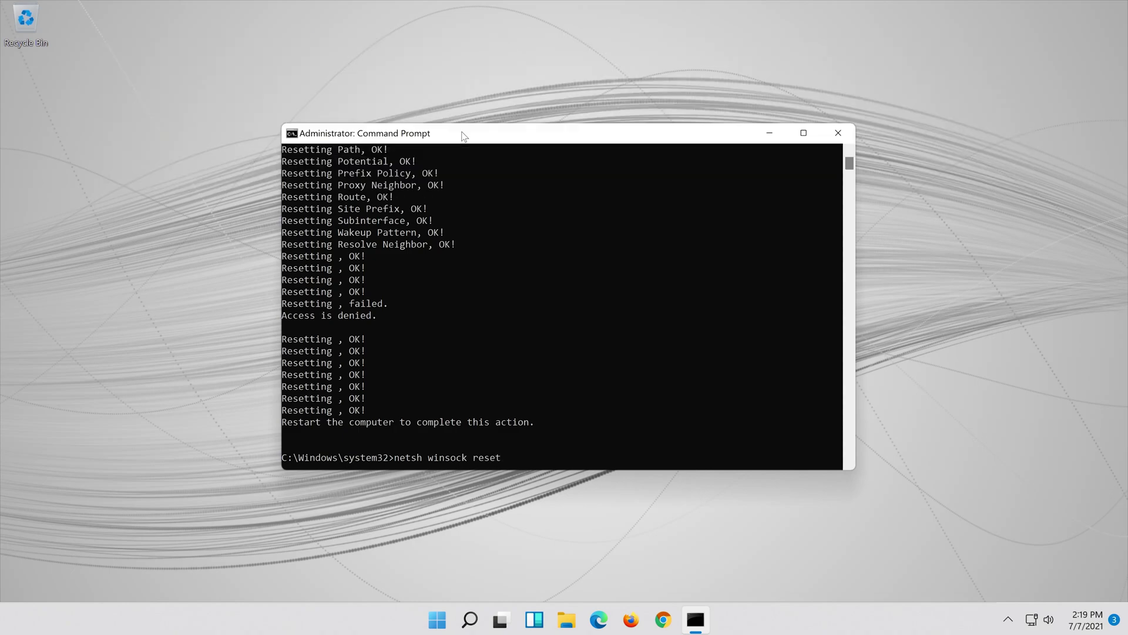
key("Return")
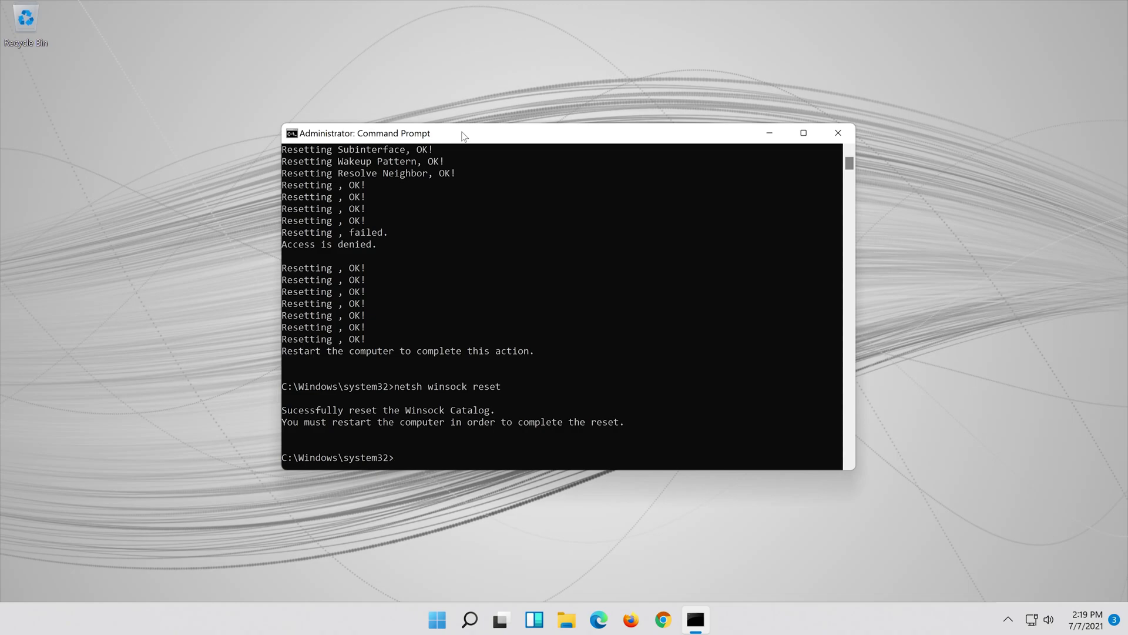
type("ipconfig ")
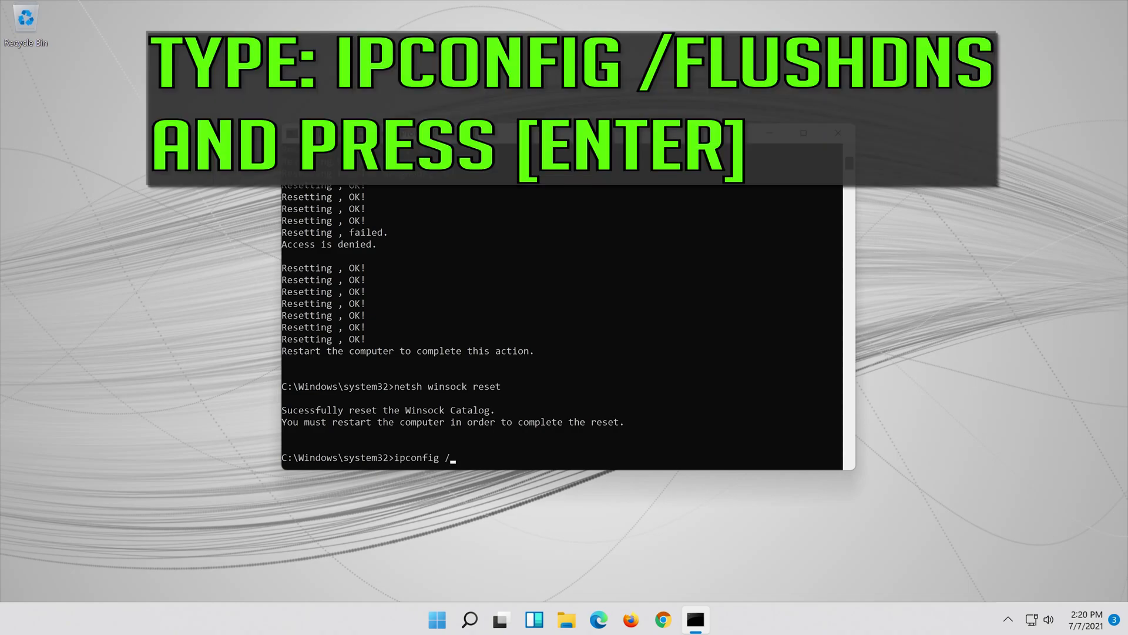
type("/flushdns")
key("Return")
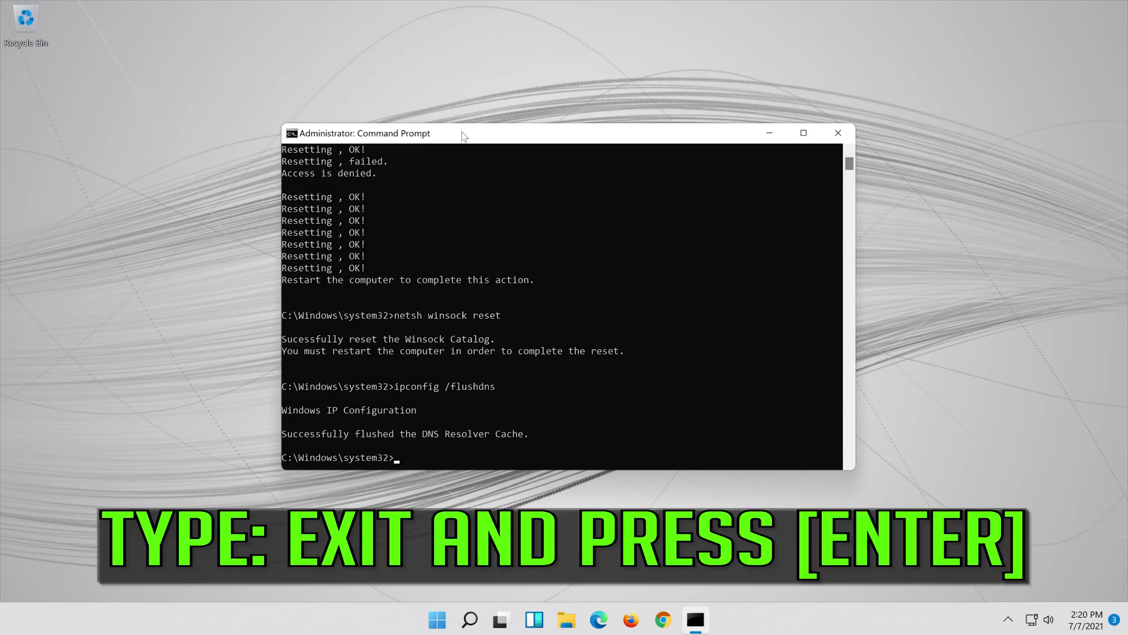
type("exit")
key("Return")
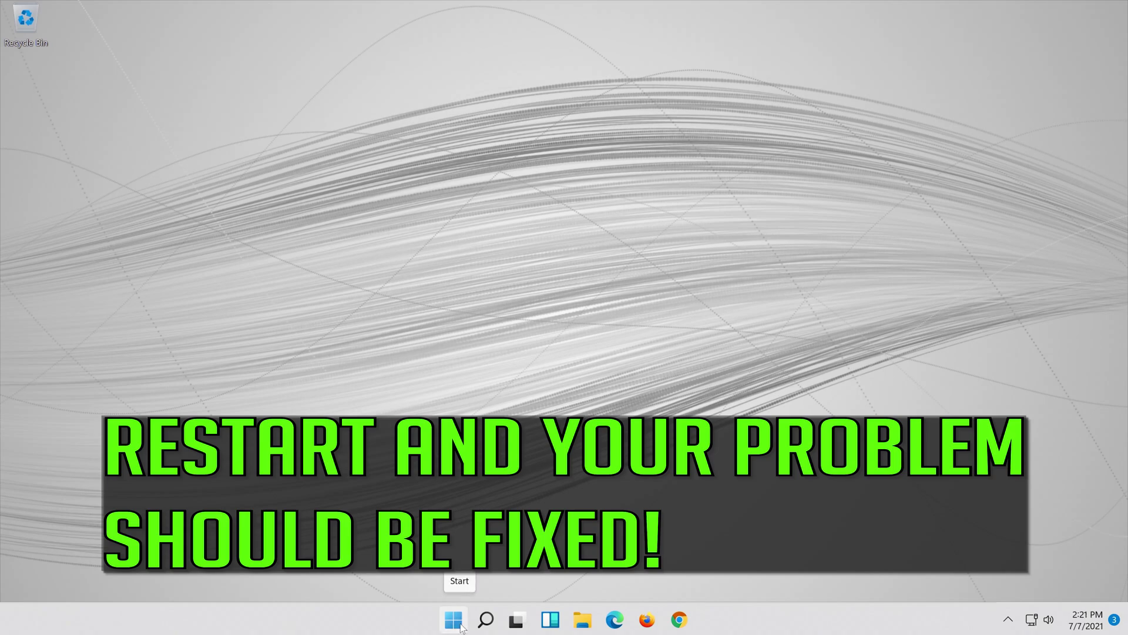
- Bring up the Start menu's power options to restart the computer
left_click(461, 628)
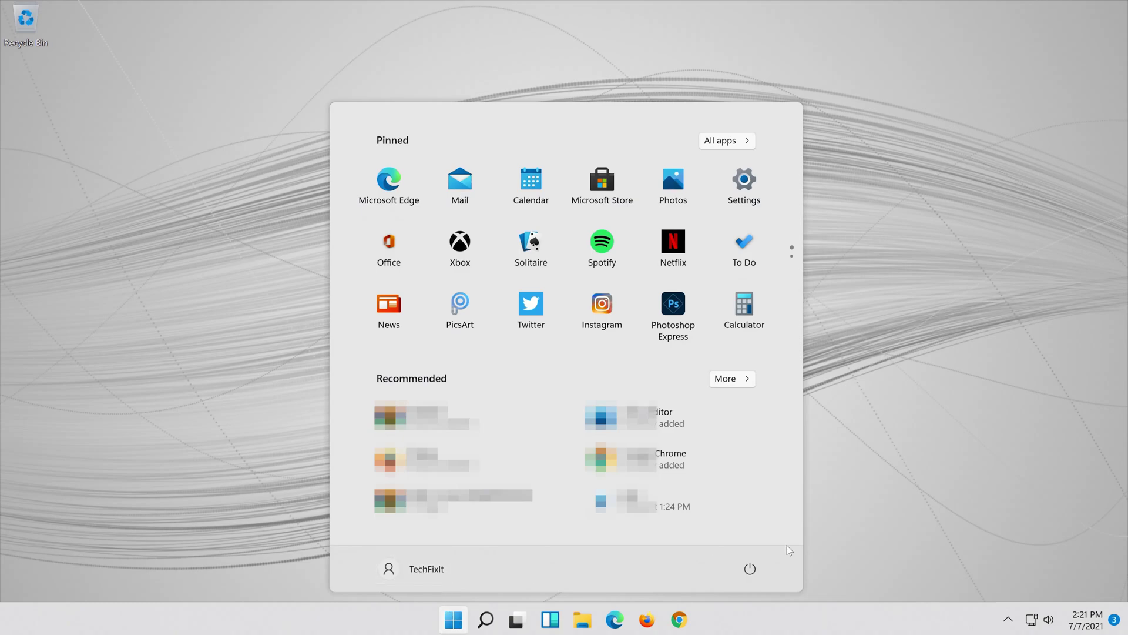
left_click(750, 569)
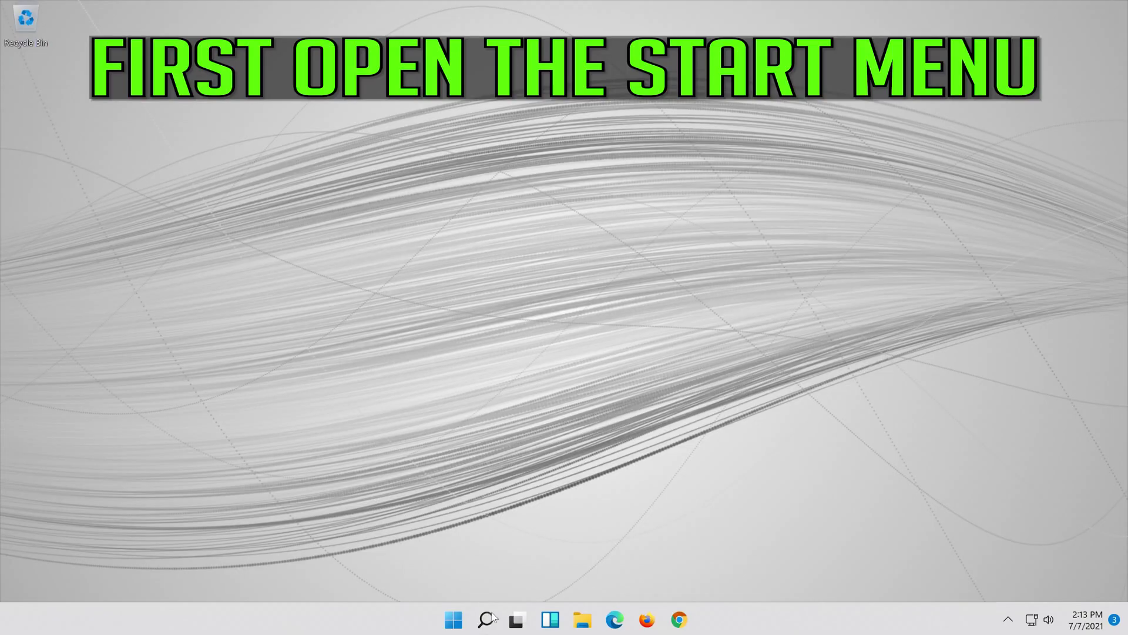
- Search for 'settings' and launch the Settings app
left_click(497, 624)
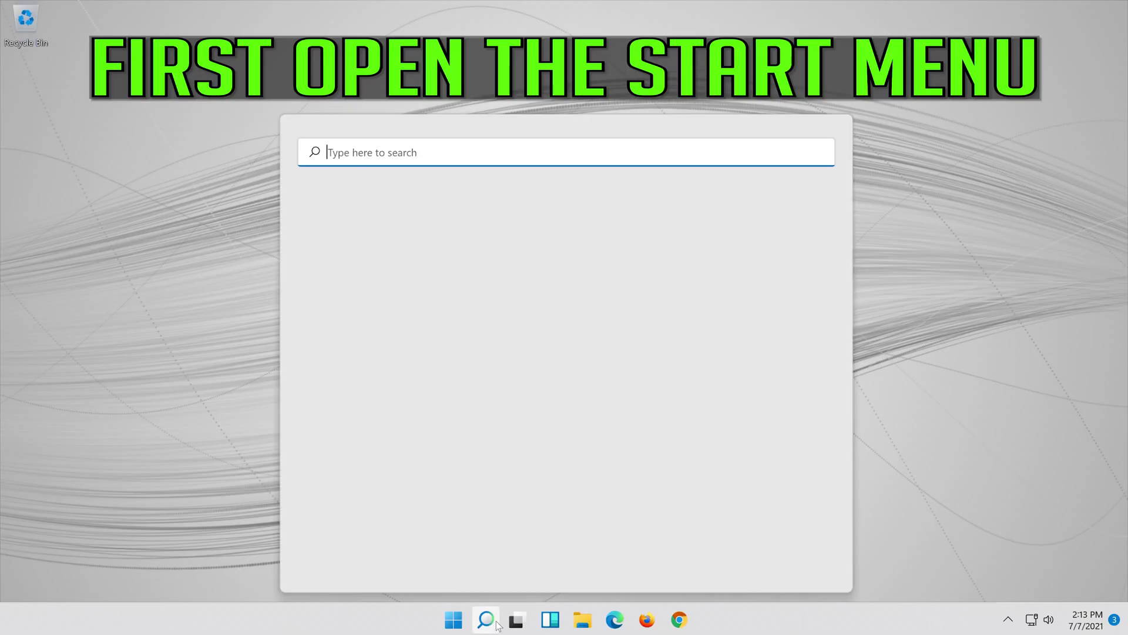
type("settings")
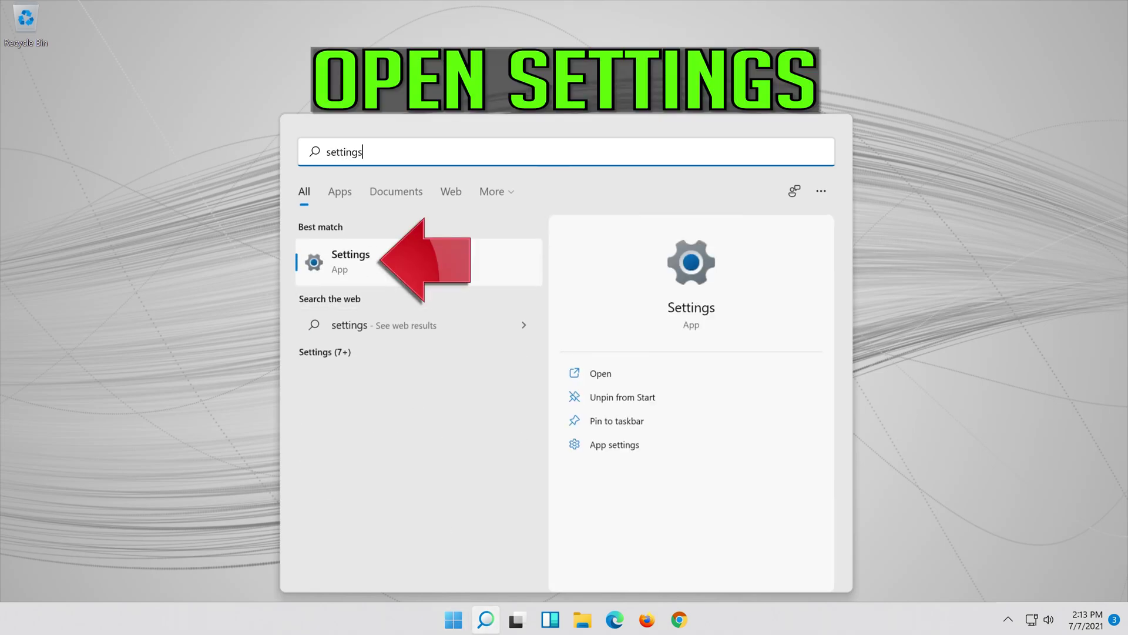
left_click(404, 270)
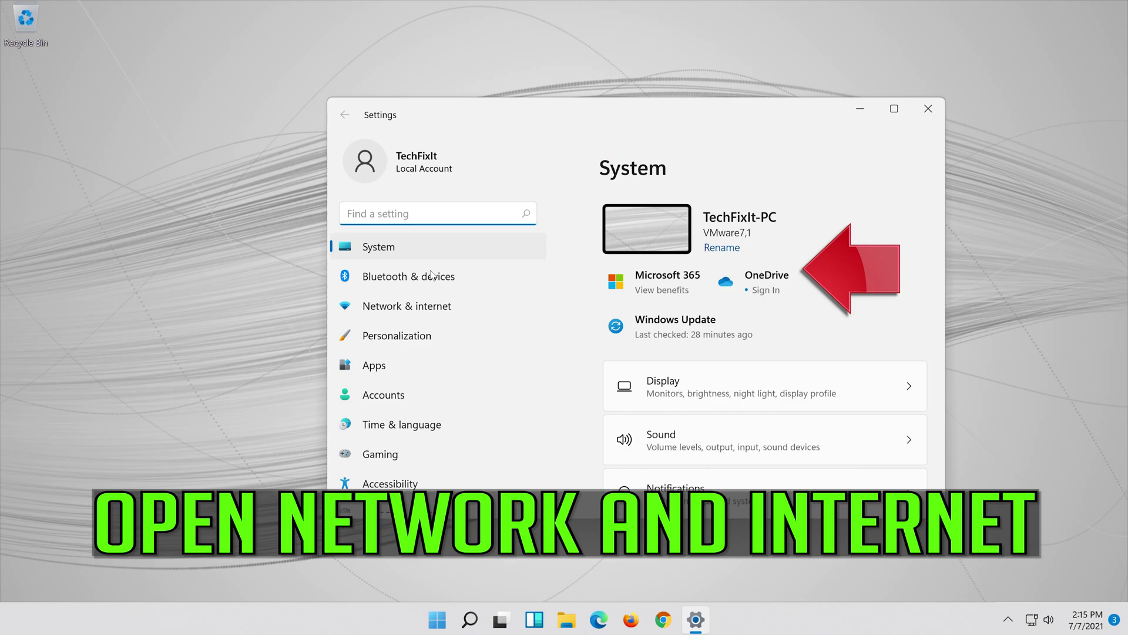
- Go to Network & internet > Advanced network settings > Network reset
left_click(436, 308)
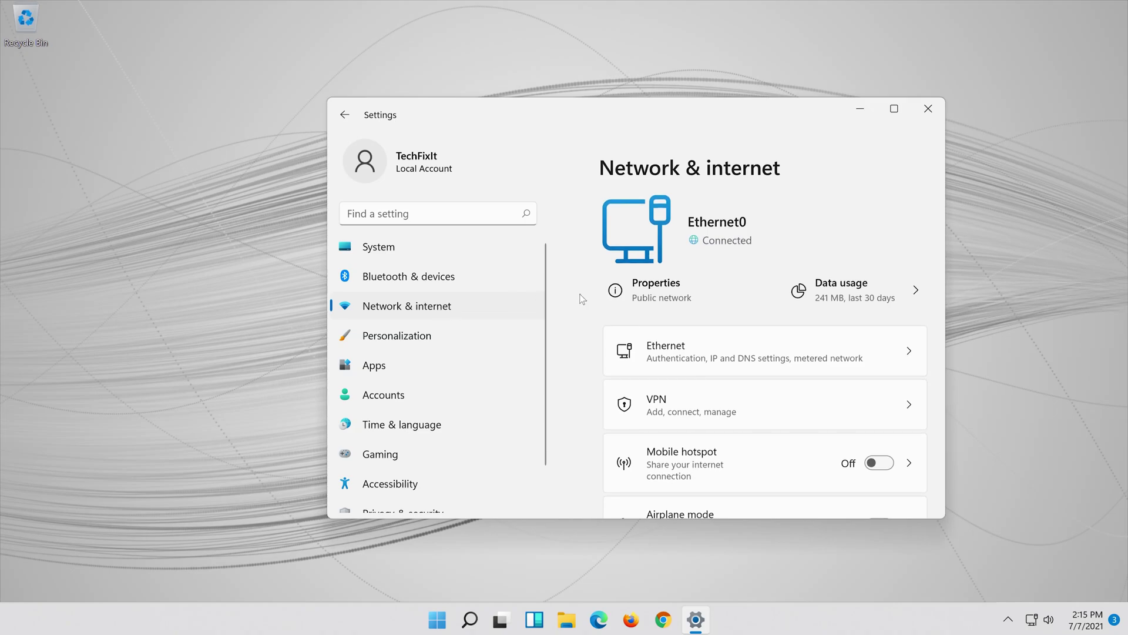
scroll(814, 293, "down", 5)
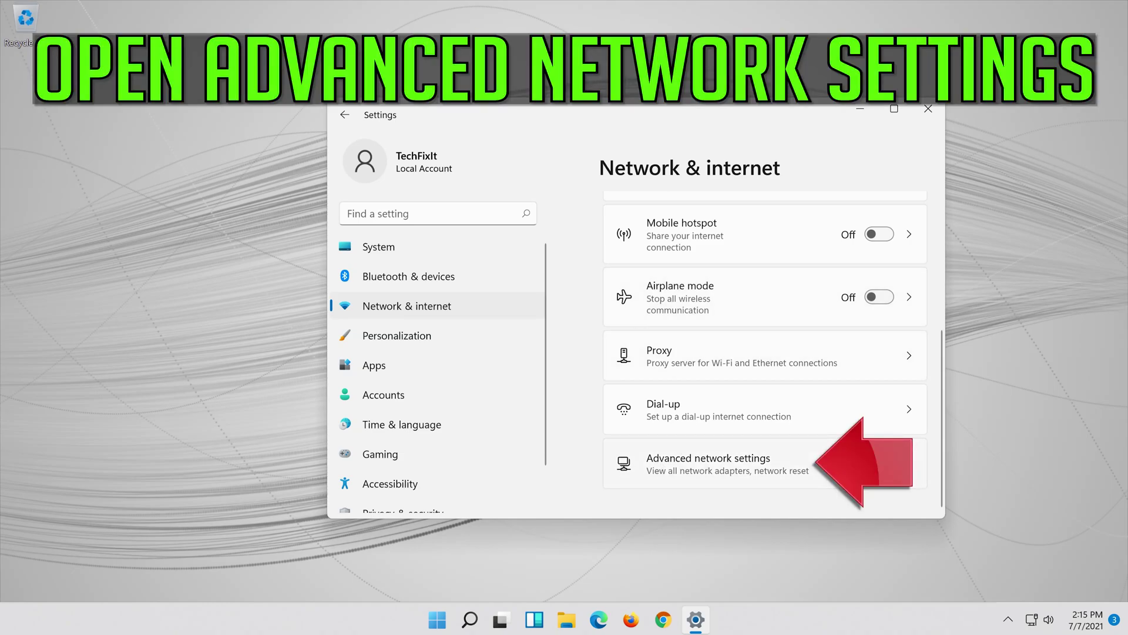
left_click(692, 469)
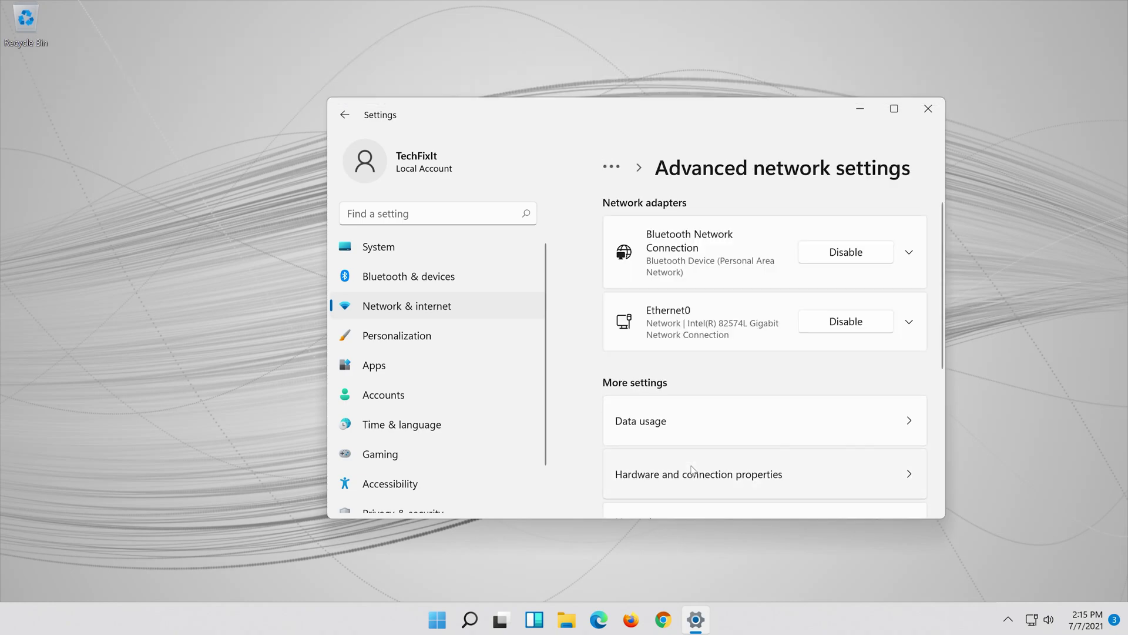
scroll(692, 469, "down", 3)
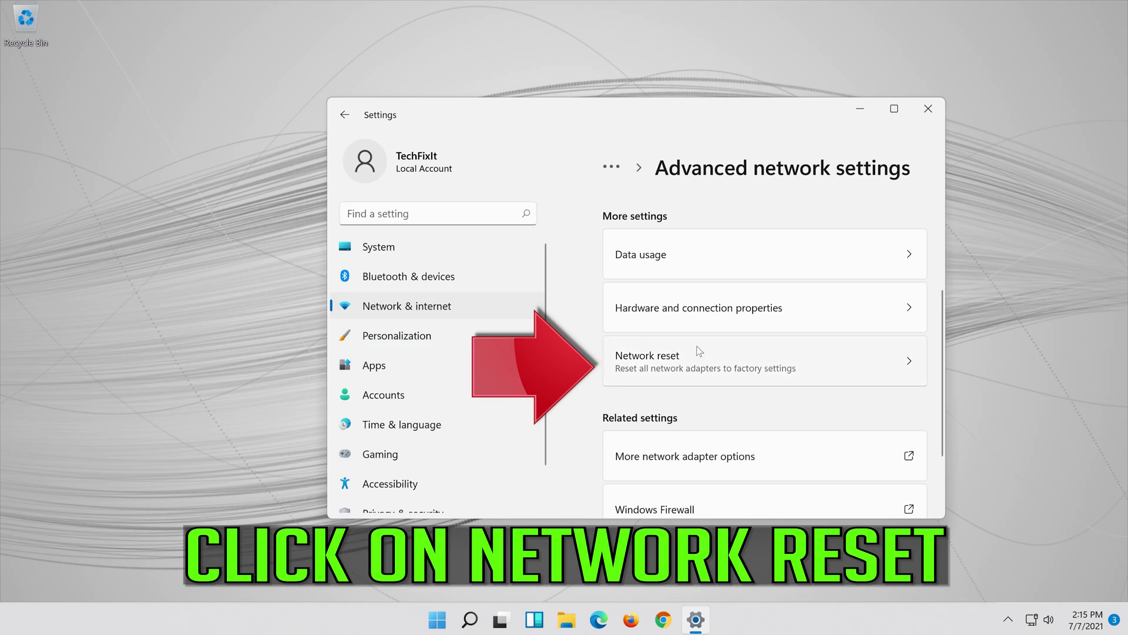
left_click(776, 356)
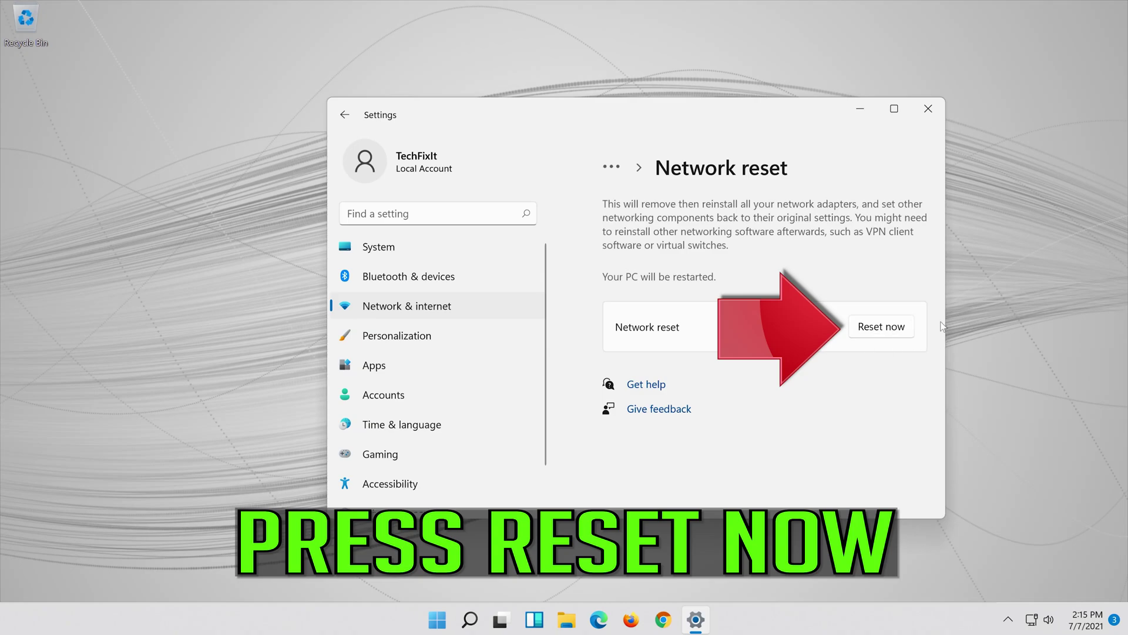
- Reset all network settings, confirm with Yes, dismiss the sign-out notice and close Settings
left_click(891, 324)
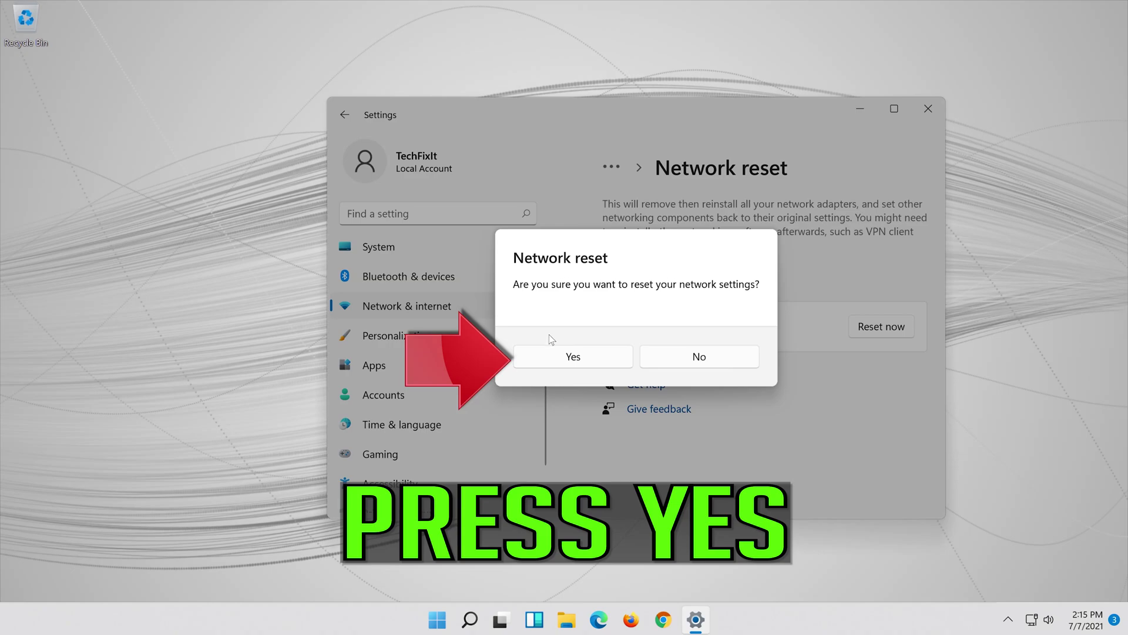
left_click(573, 357)
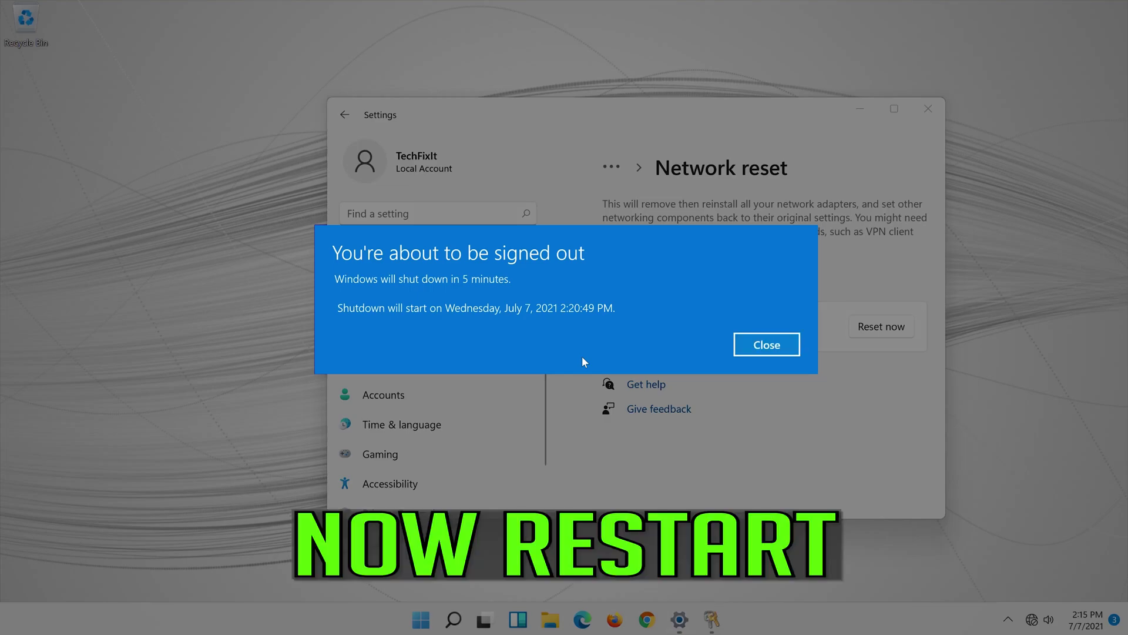
left_click(765, 345)
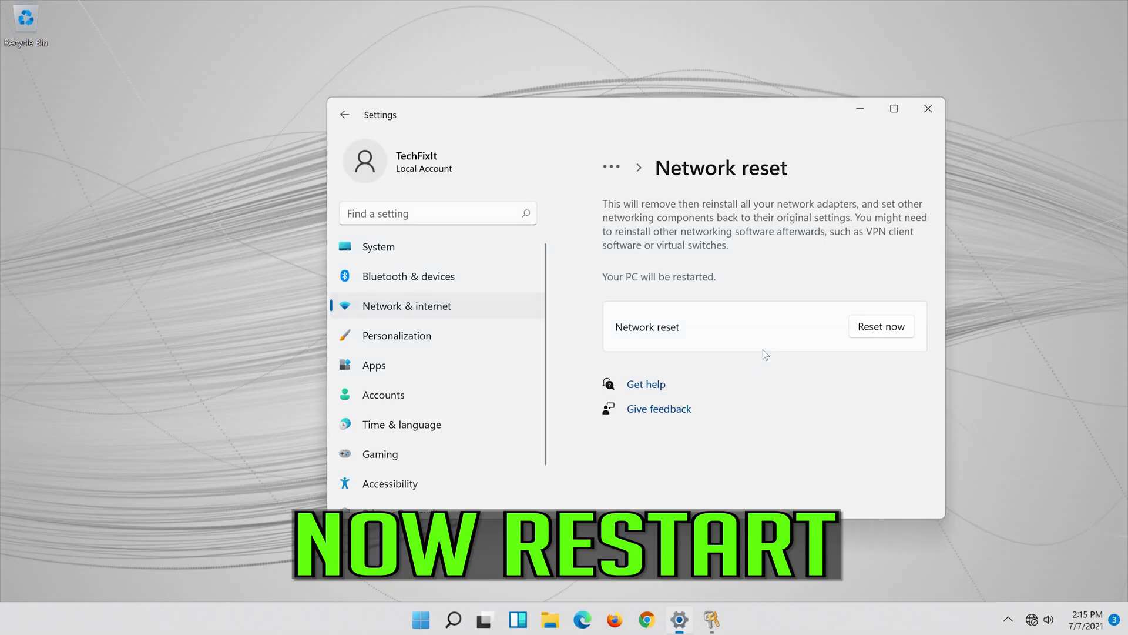
left_click(928, 106)
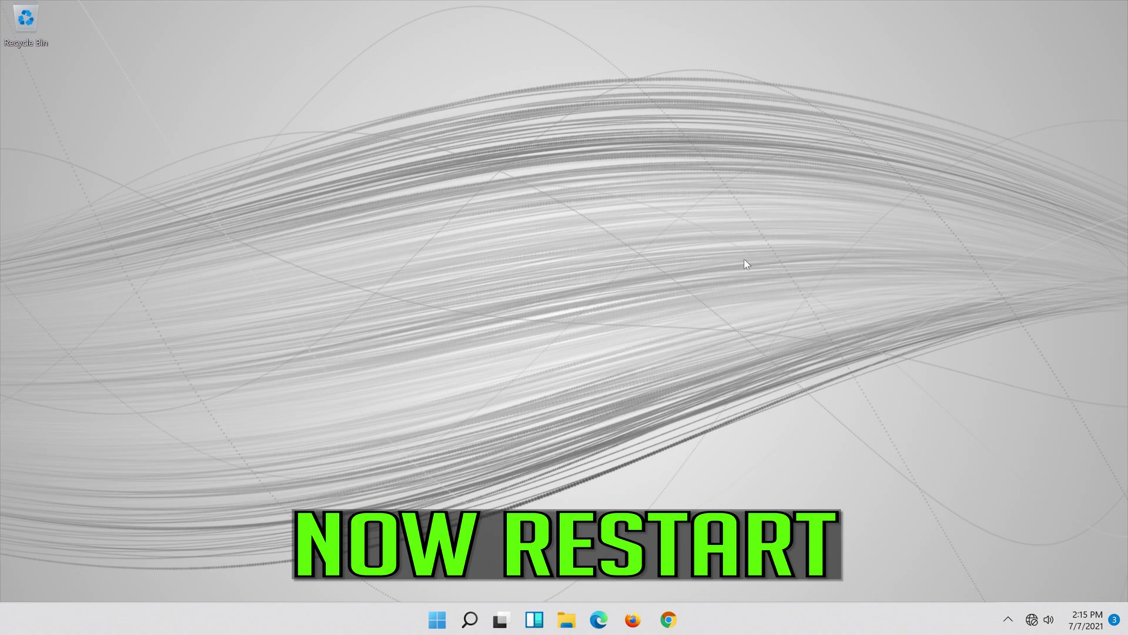
- Search for 'device manager' and launch Device Manager from the best match
left_click(442, 628)
left_click(750, 568)
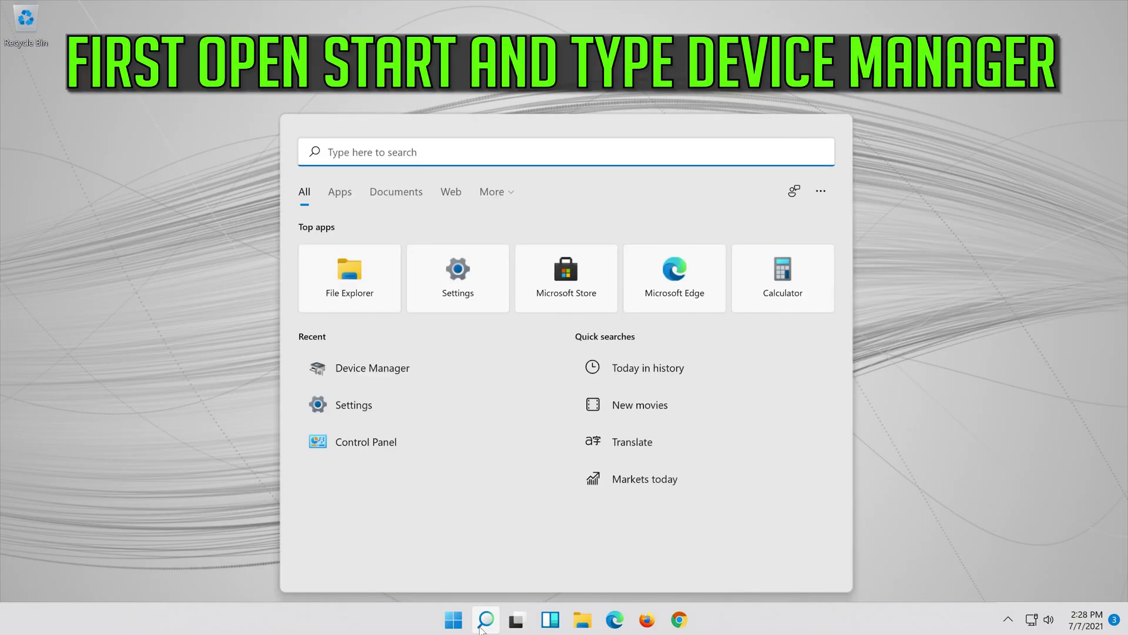
type("device ")
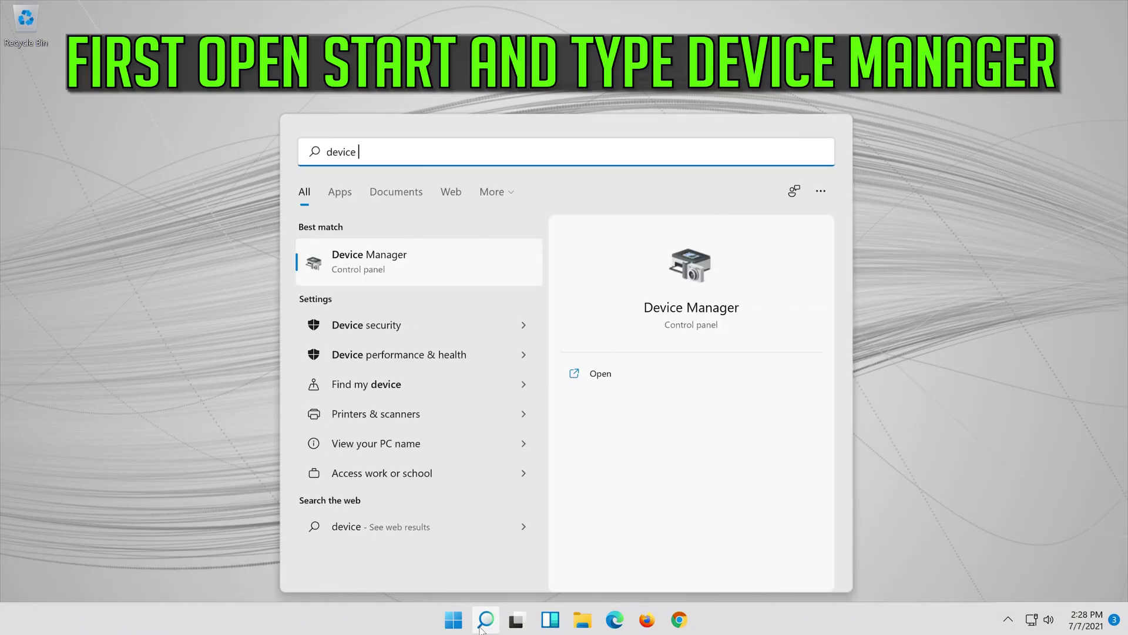
type("manager")
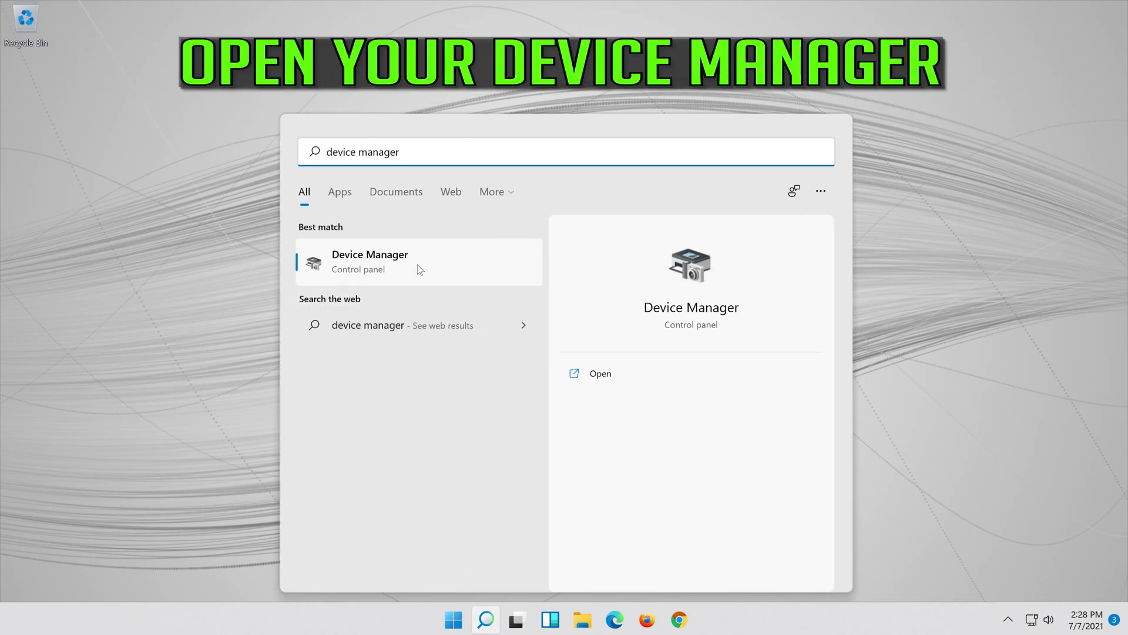
left_click(399, 270)
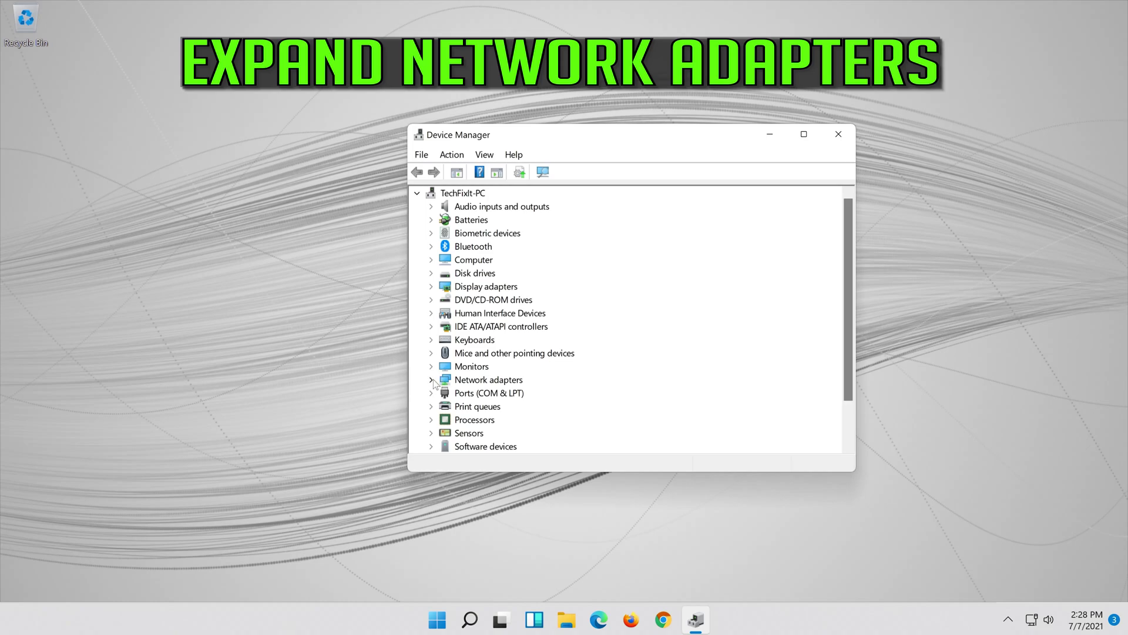
- Under Network adapters, open Properties for the Intel(R) 82574L Gigabit Network Connection
left_click(431, 380)
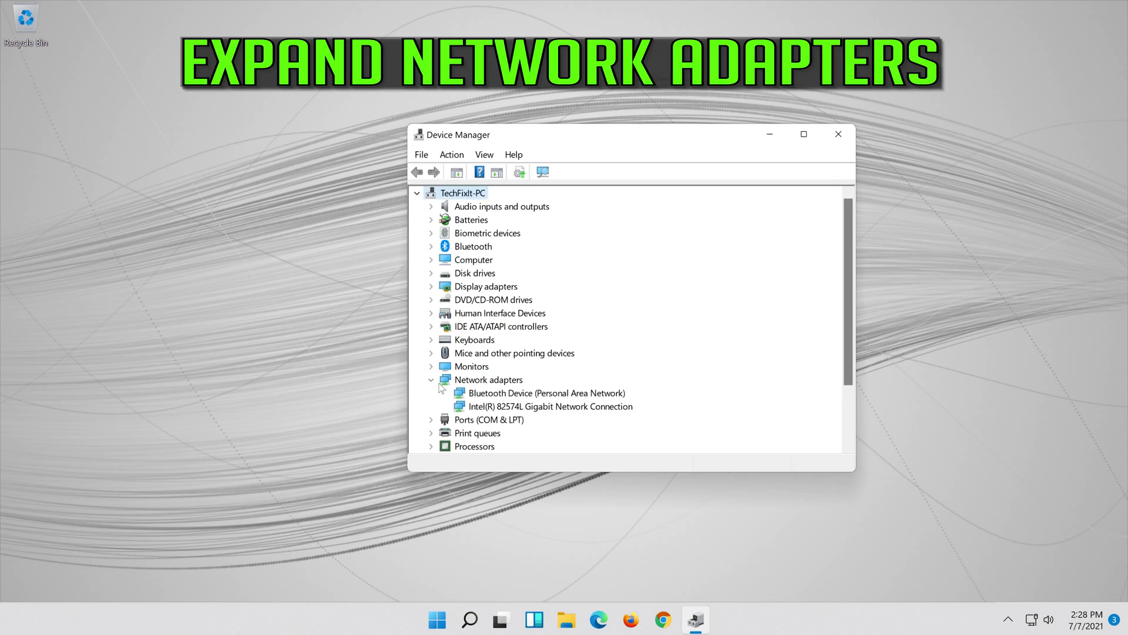
left_click(503, 408)
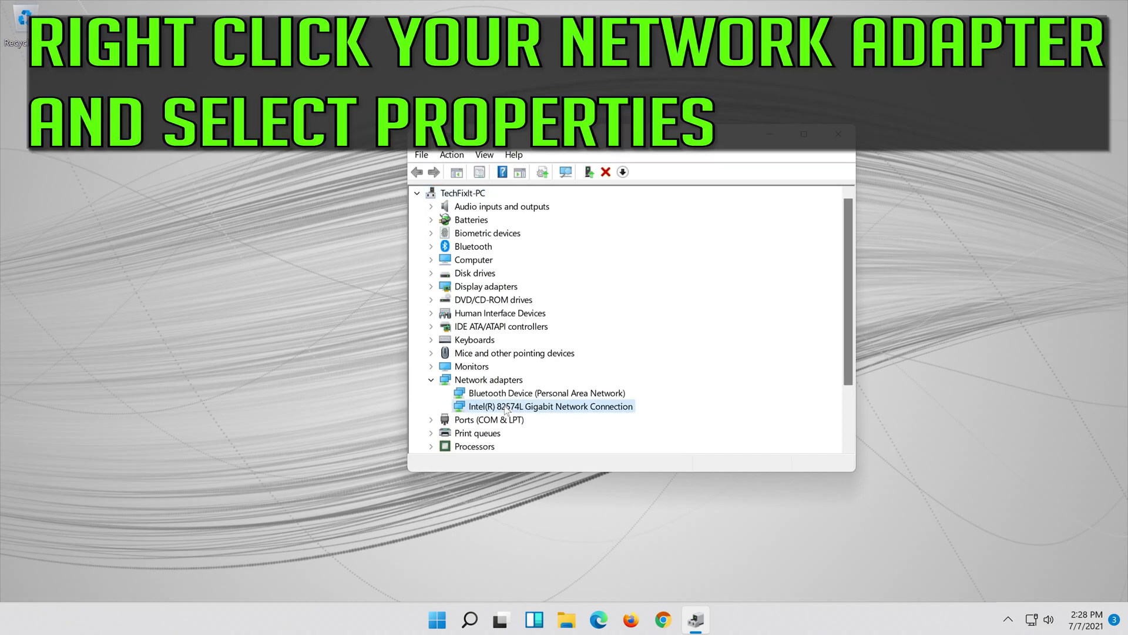
right_click(554, 410)
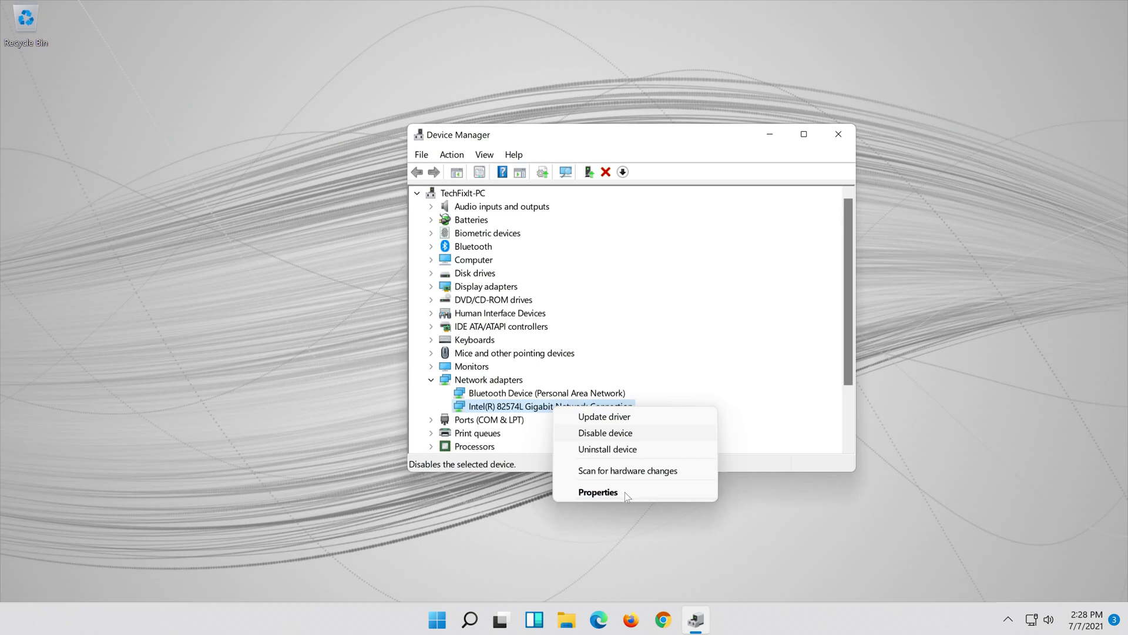
left_click(625, 492)
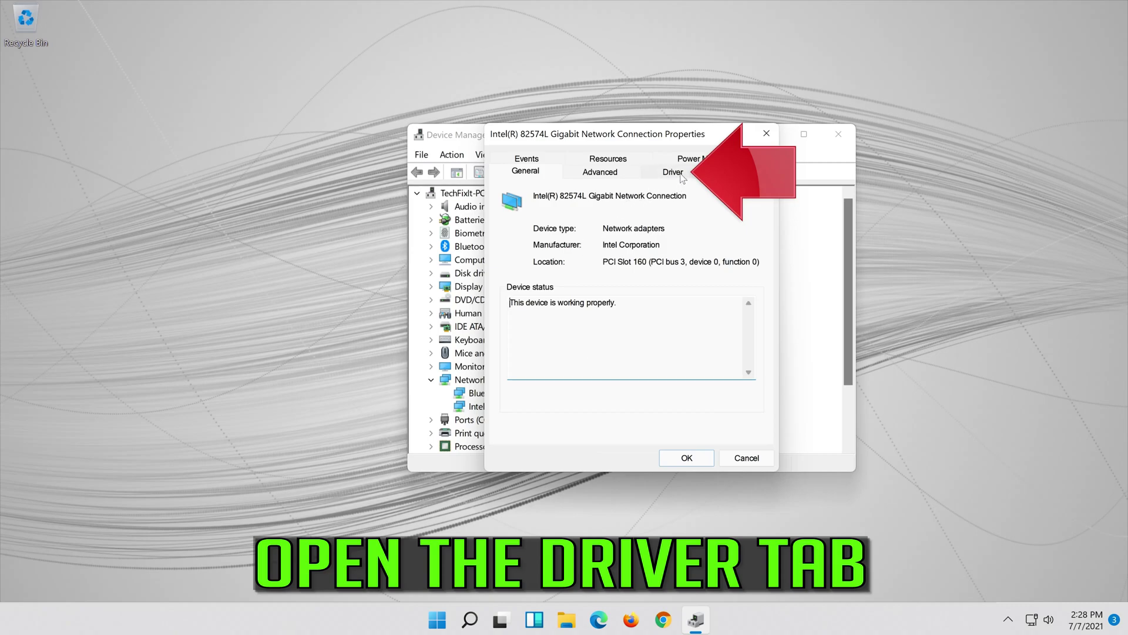
- Uninstall the Intel adapter from its Driver tab and confirm the removal
left_click(674, 172)
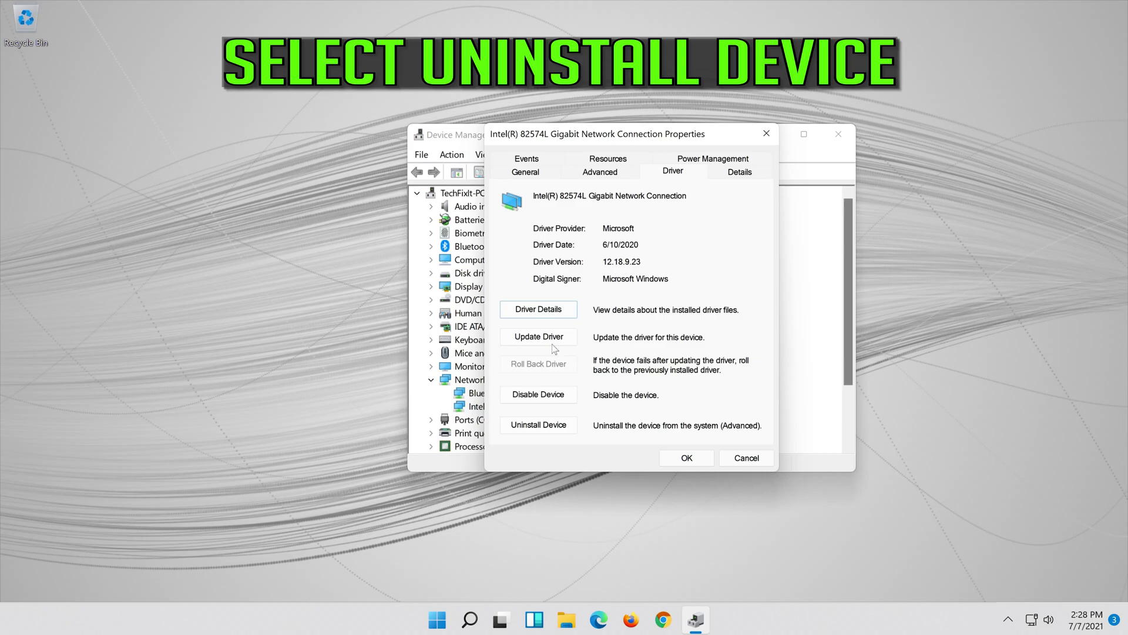
left_click(547, 428)
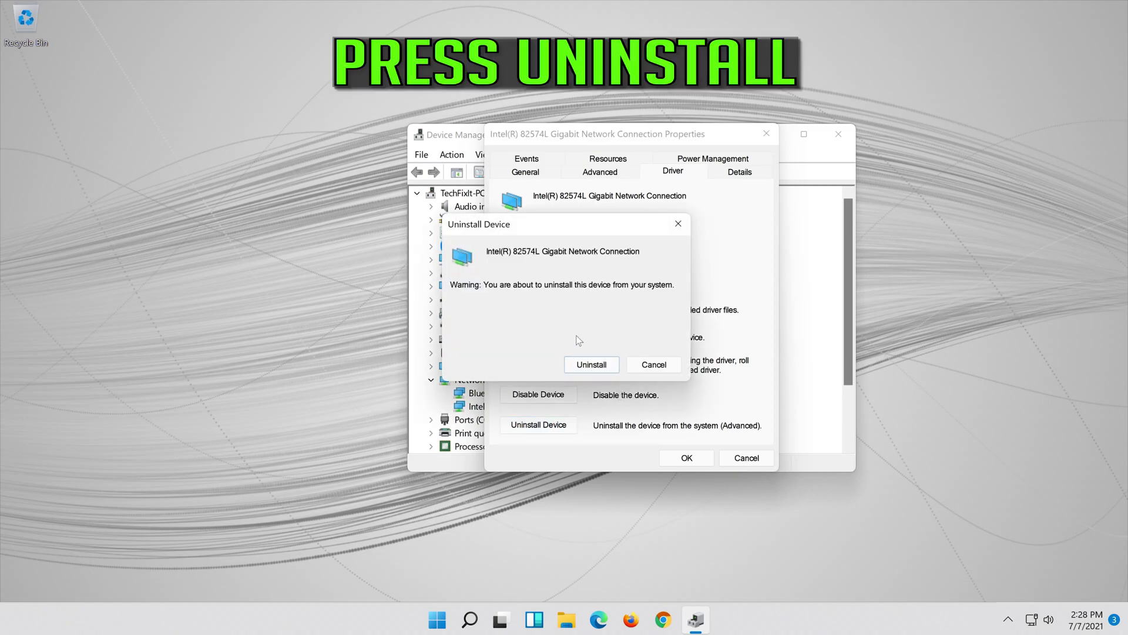
left_click(600, 369)
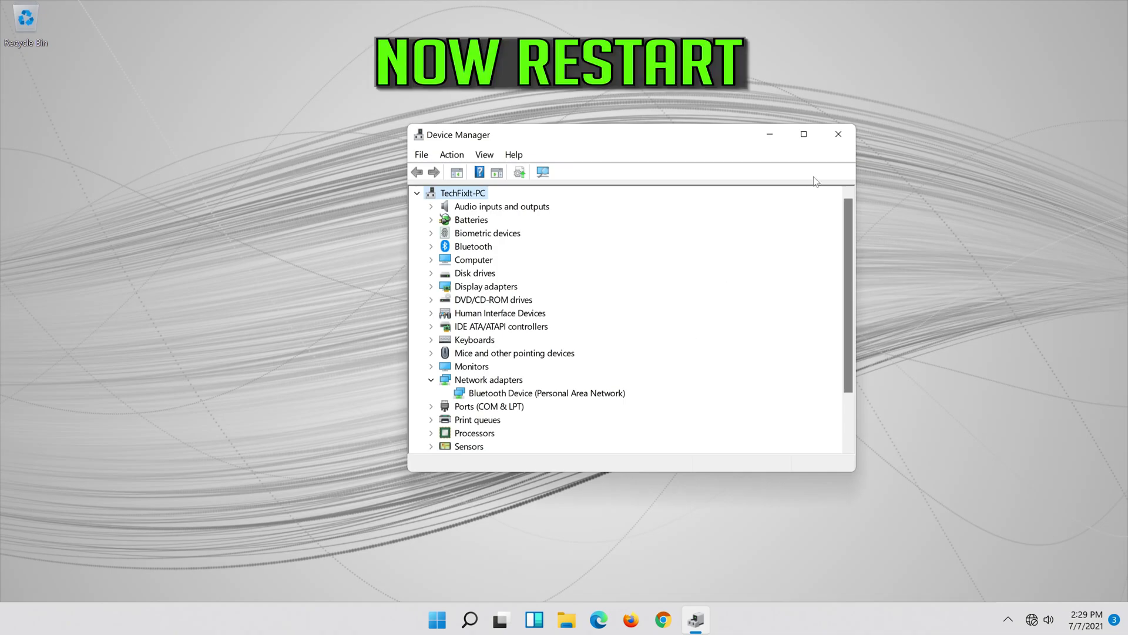
- Close Device Manager and restart Windows from the Start menu's power options
left_click(847, 135)
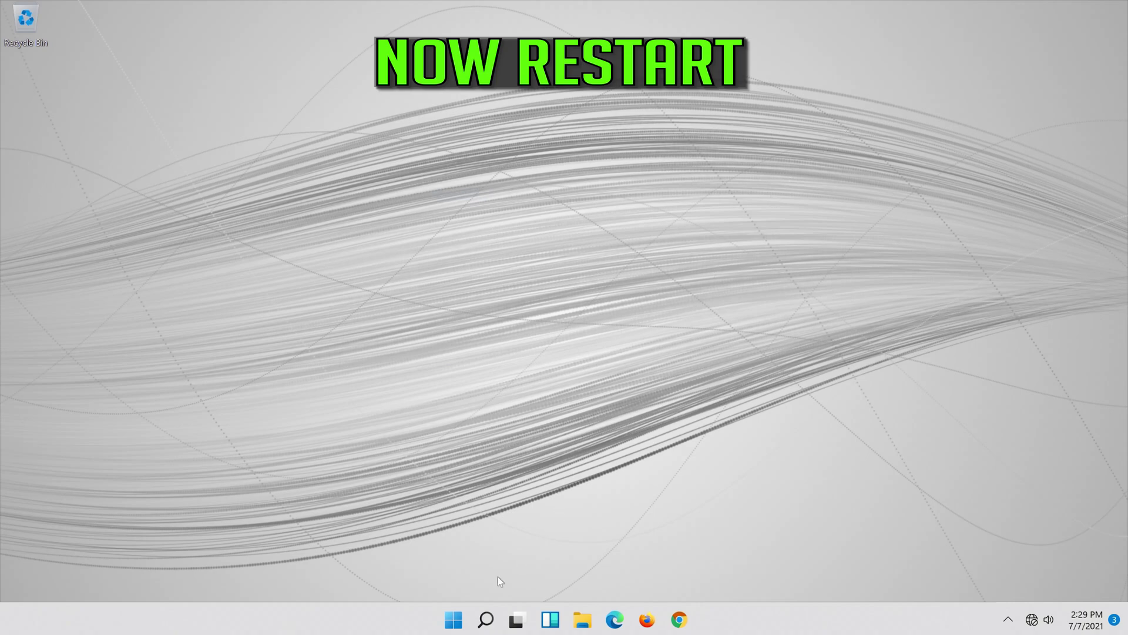
left_click(457, 621)
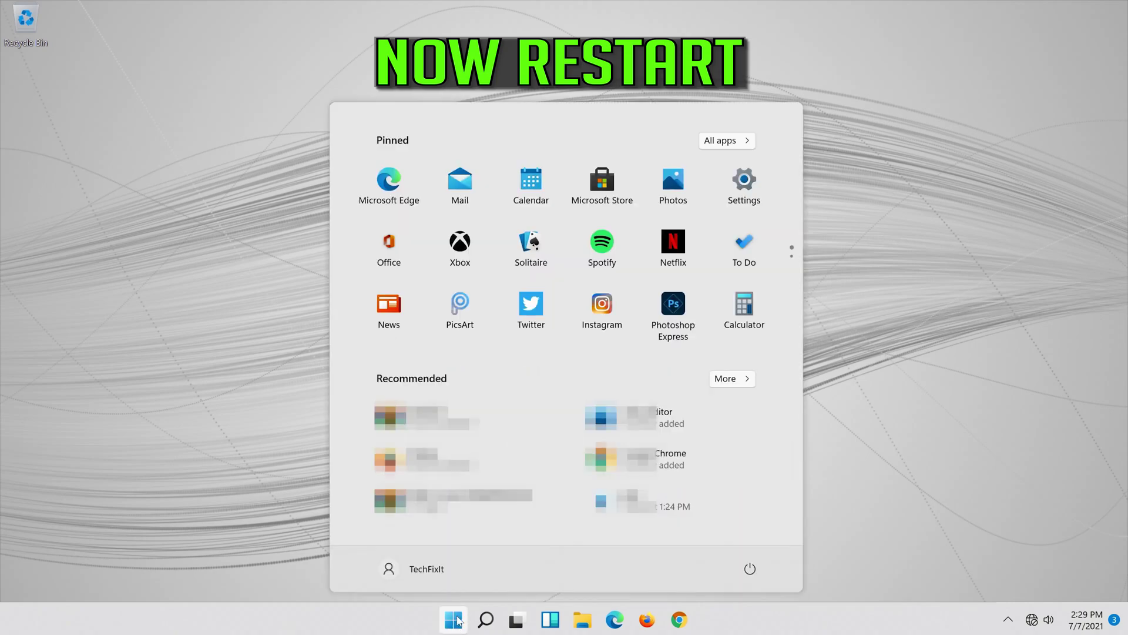
left_click(758, 571)
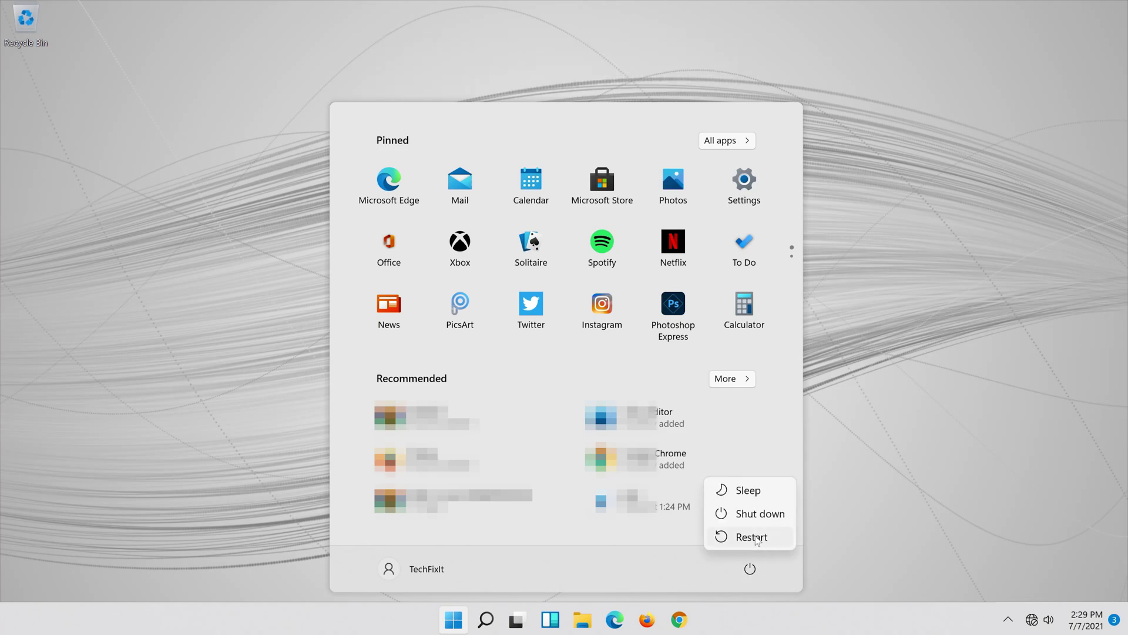
left_click(755, 537)
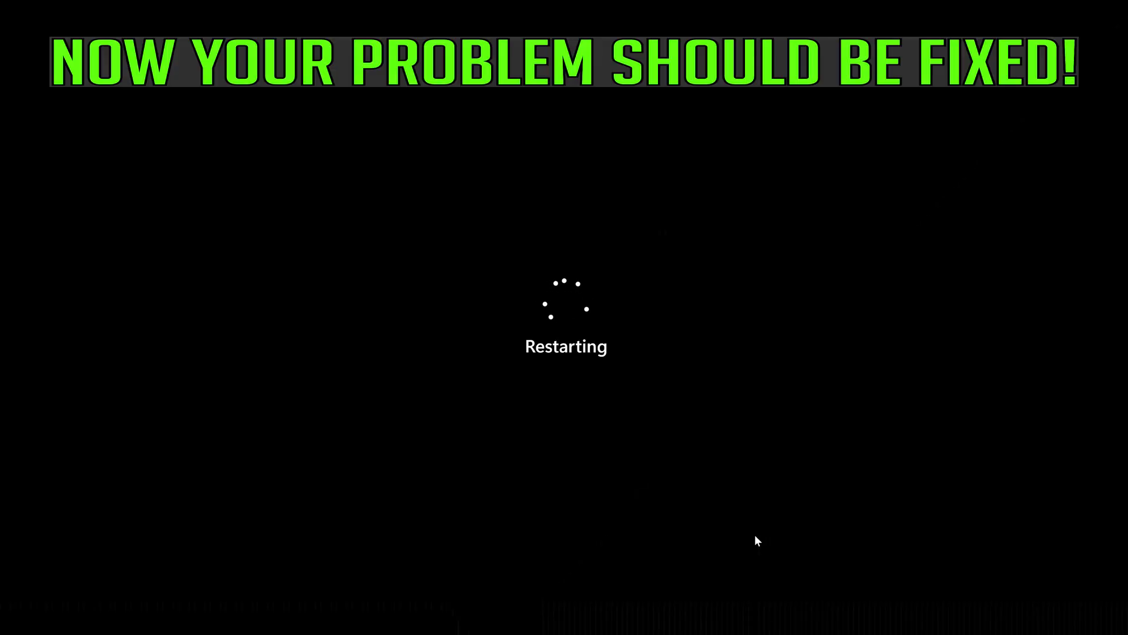